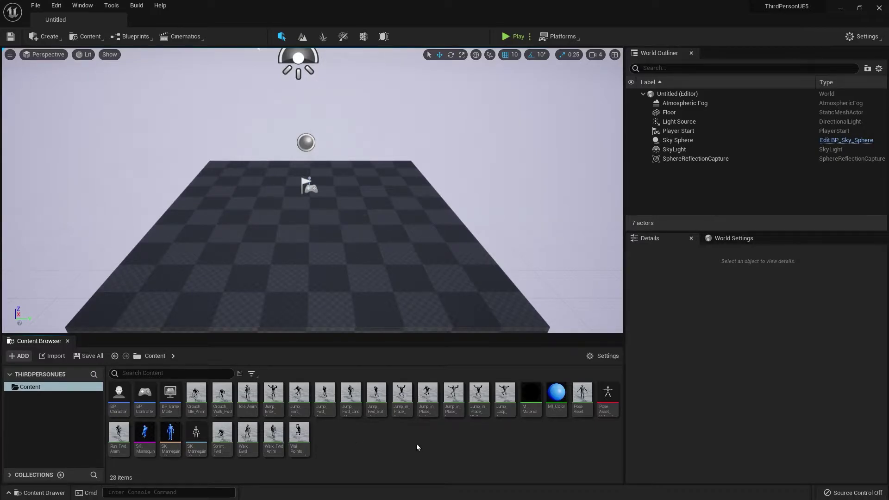
- Create a Blend Space 1D on SK_Mannequin_Skeleton named 1D_IdleWalkRun and save it
{"action": "right_click", "coordinate": [354, 442]}
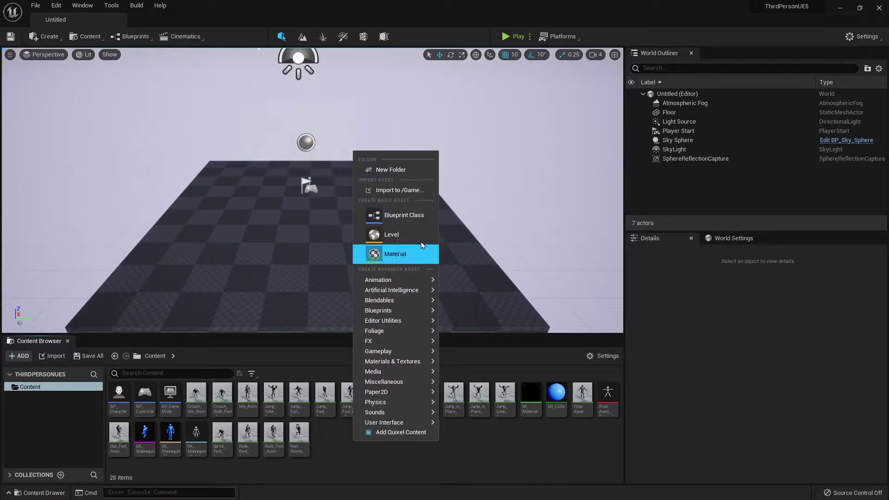
{"action": "mouse_move", "coordinate": [401, 281]}
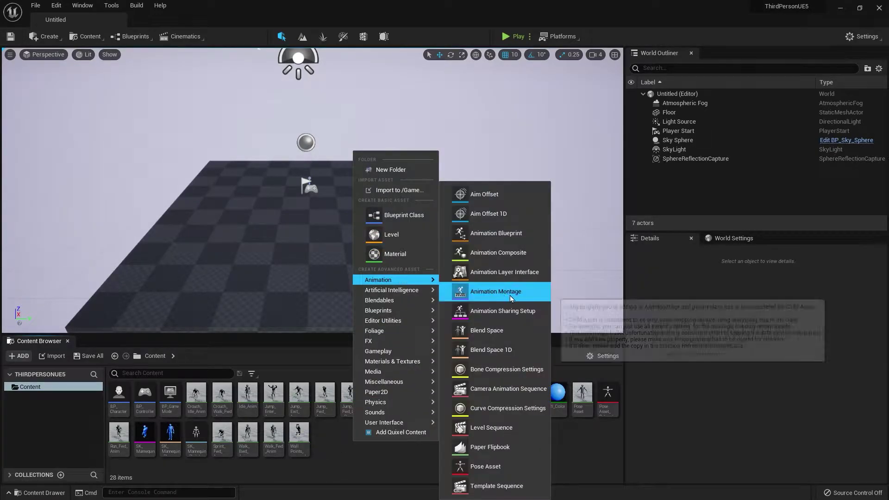
{"action": "left_click", "coordinate": [515, 354]}
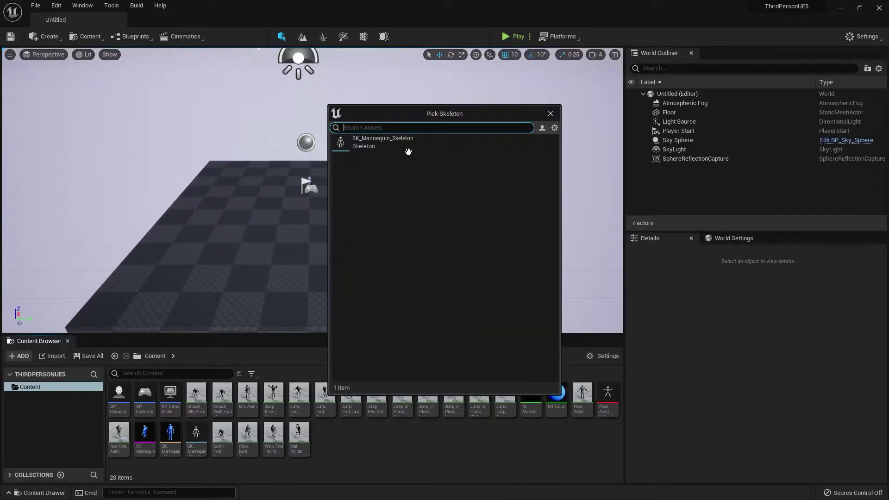
{"action": "left_click", "coordinate": [389, 149]}
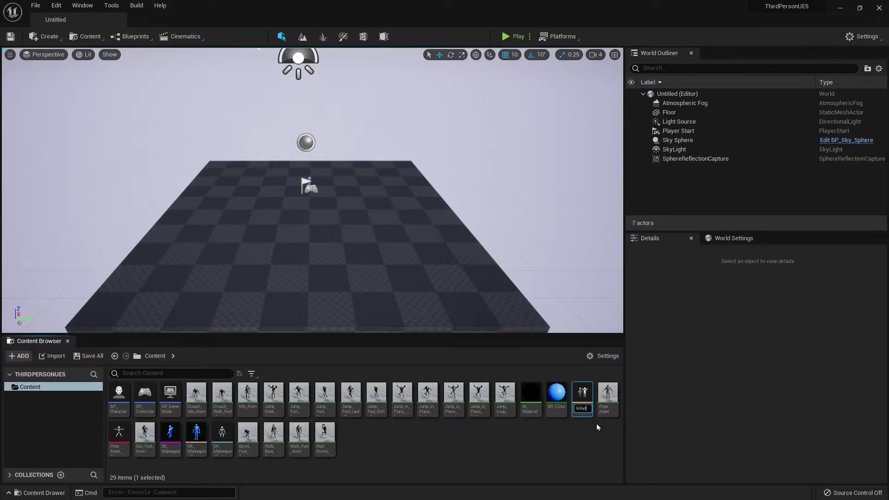
{"action": "key", "text": "Return"}
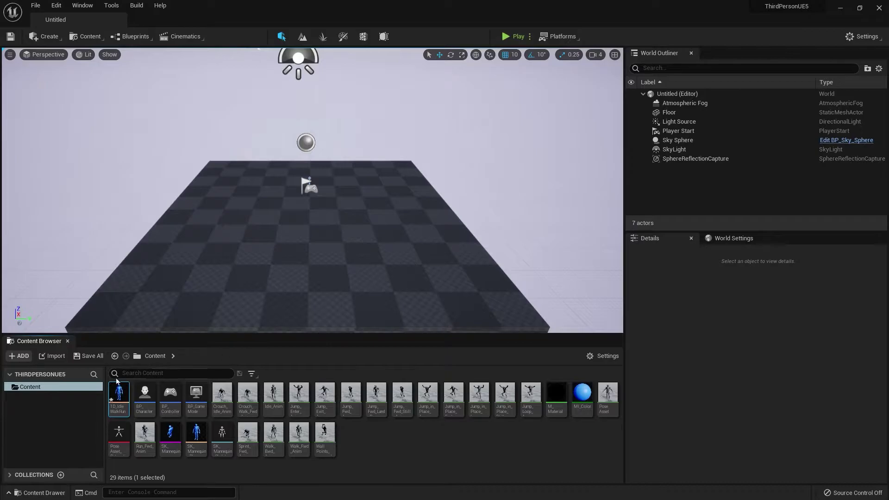
{"action": "left_click", "coordinate": [92, 356]}
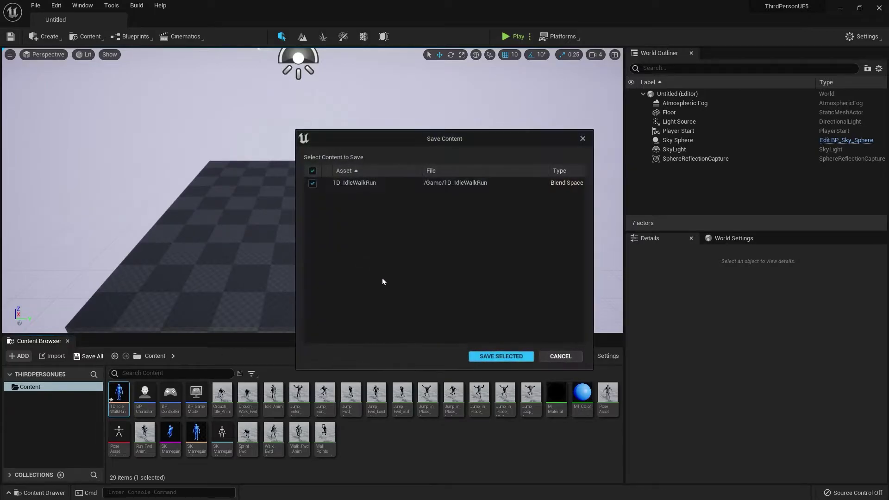
{"action": "left_click", "coordinate": [500, 356]}
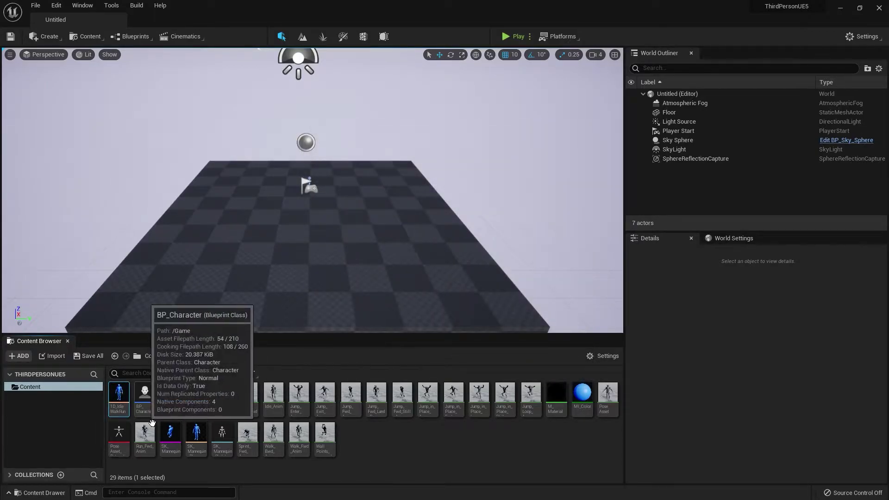
- Open 1D_IdleWalkRun, dock its editor tab beside the level, and orbit the mannequin preview
{"action": "double_click", "coordinate": [122, 400]}
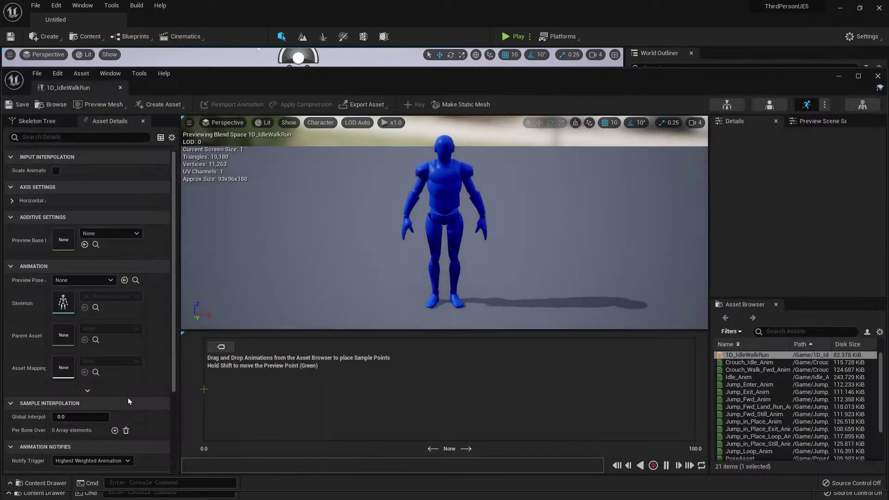
{"action": "left_click_drag", "start_coordinate": [93, 88], "coordinate": [189, 18]}
{"action": "left_click_drag", "start_coordinate": [526, 209], "coordinate": [497, 198]}
{"action": "left_click_drag", "start_coordinate": [410, 190], "coordinate": [395, 181]}
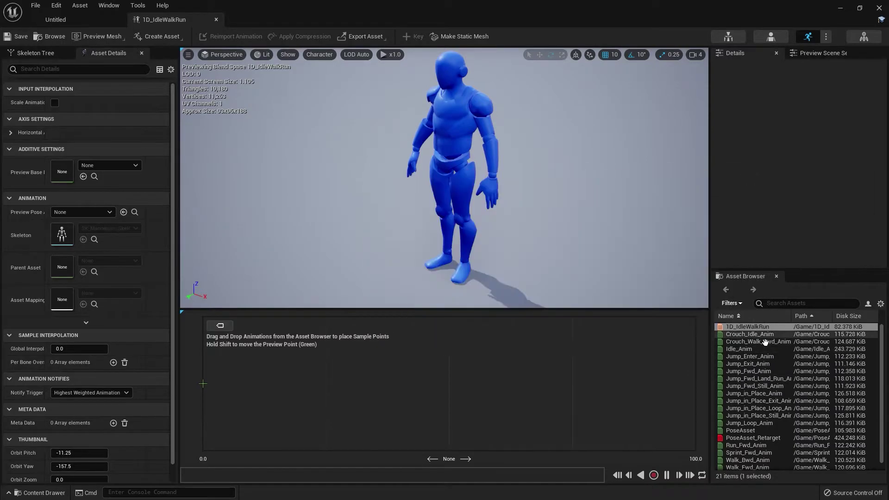
{"action": "mouse_move", "coordinate": [782, 332]}
{"action": "mouse_move", "coordinate": [763, 350]}
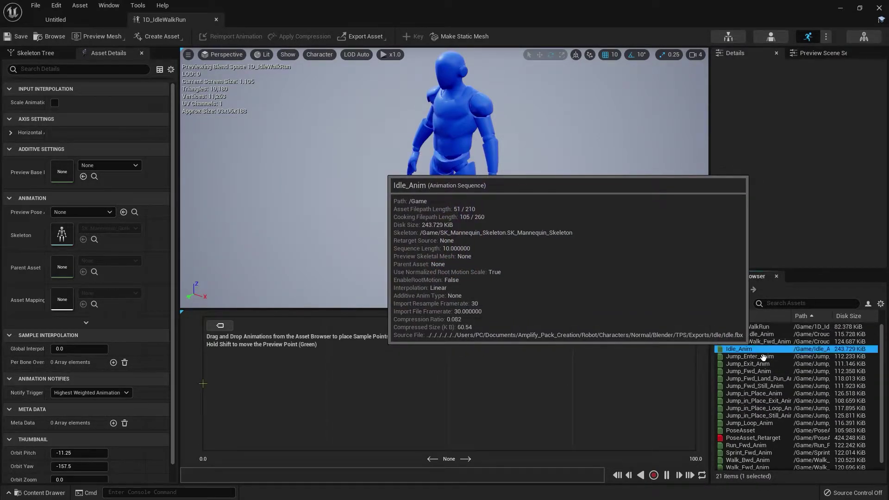
- Place Idle_Anim at the axis start, Walk_Fwd_Anim a quarter along, and Run_Fwd_Anim at the end
{"action": "left_click", "coordinate": [774, 350]}
{"action": "left_click_drag", "start_coordinate": [792, 360], "coordinate": [228, 384]}
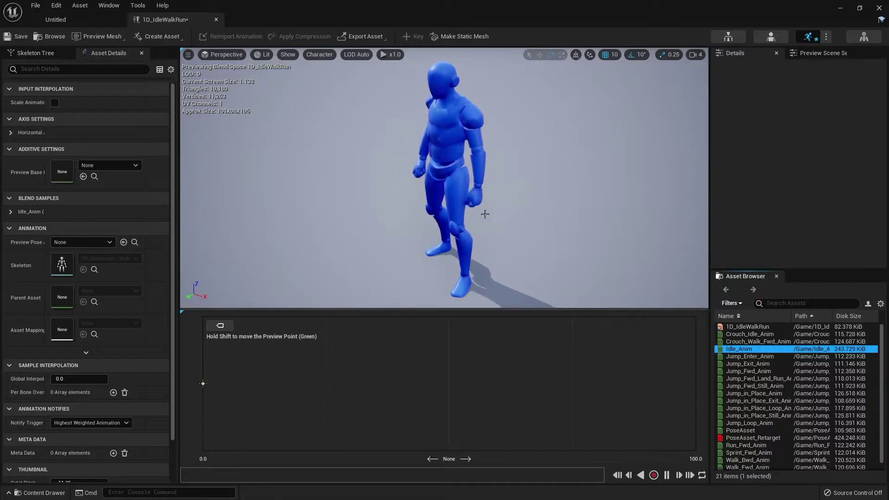
{"action": "right_click_drag", "start_coordinate": [482, 212], "coordinate": [484, 217]}
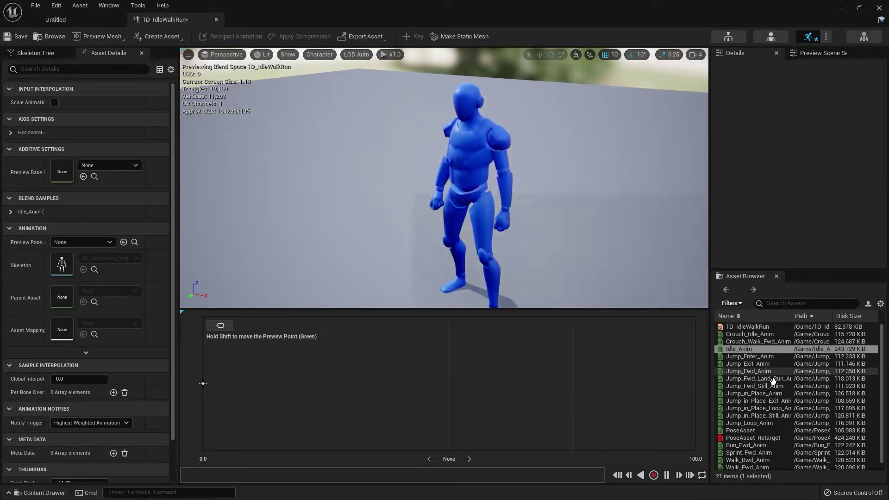
{"action": "scroll", "coordinate": [782, 398], "scroll_direction": "down", "scroll_amount": 1}
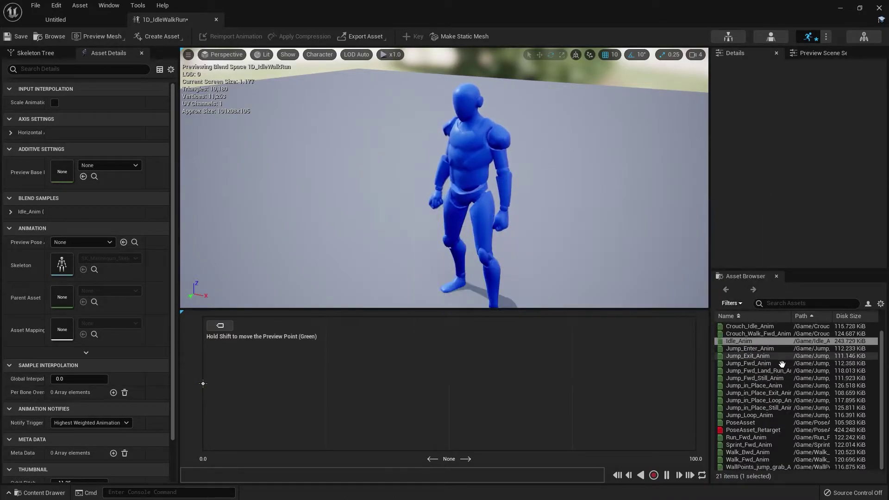
{"action": "left_click", "coordinate": [762, 438]}
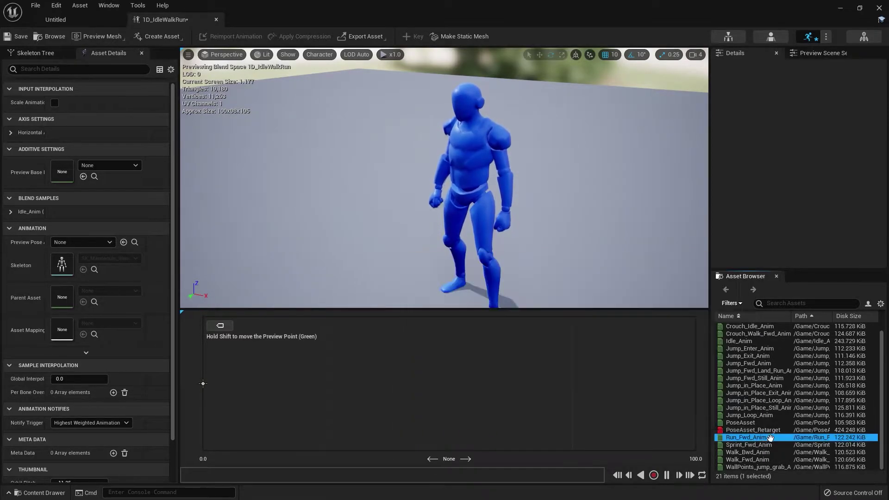
{"action": "left_click", "coordinate": [782, 460], "text": "ctrl"}
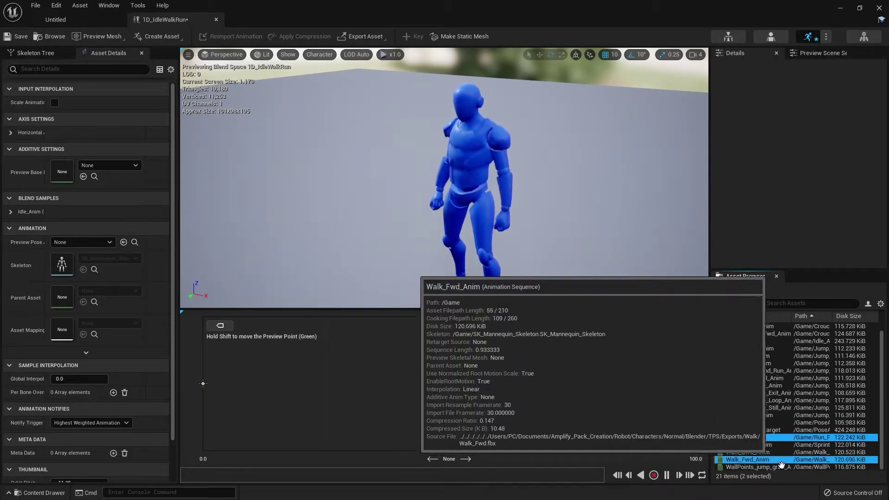
{"action": "left_click", "coordinate": [771, 461]}
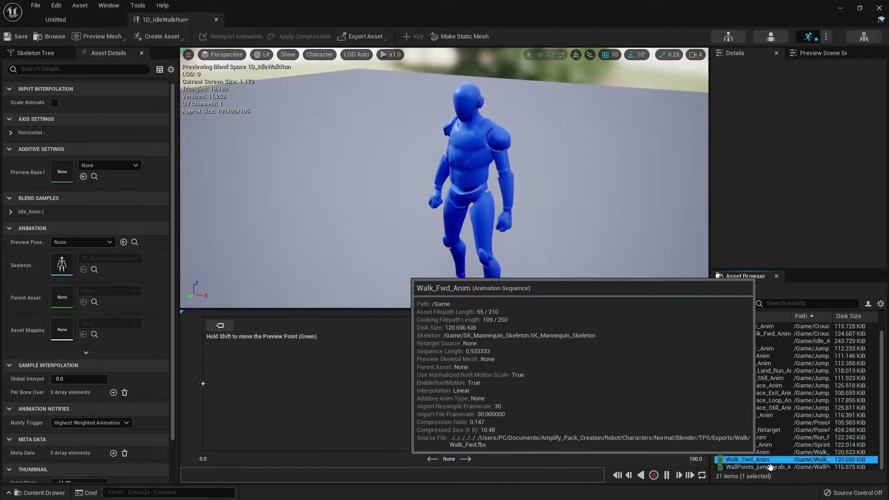
{"action": "left_click_drag", "start_coordinate": [770, 462], "coordinate": [349, 391]}
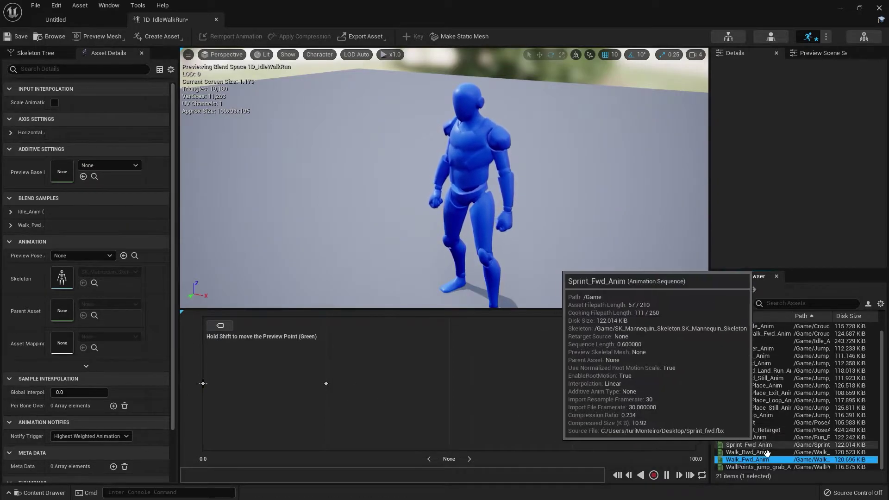
{"action": "left_click_drag", "start_coordinate": [769, 441], "coordinate": [694, 385]}
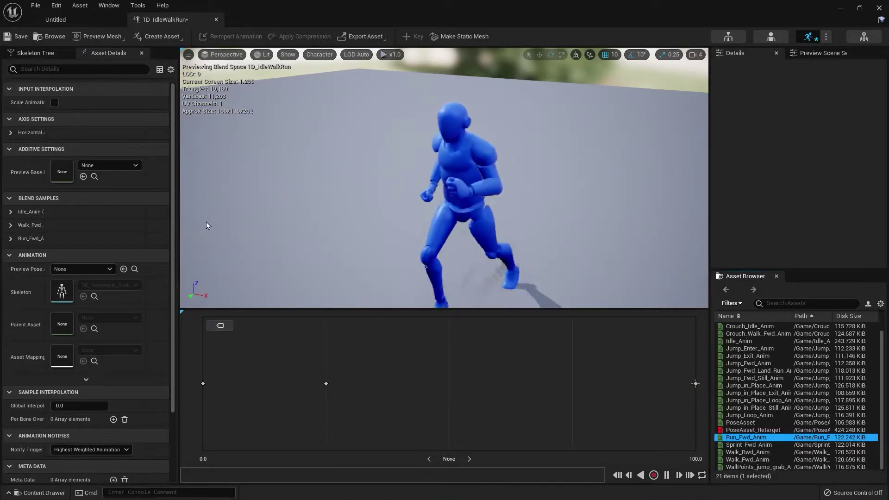
- Name the horizontal axis Speed and set its maximum axis value to 375
{"action": "left_click", "coordinate": [11, 132]}
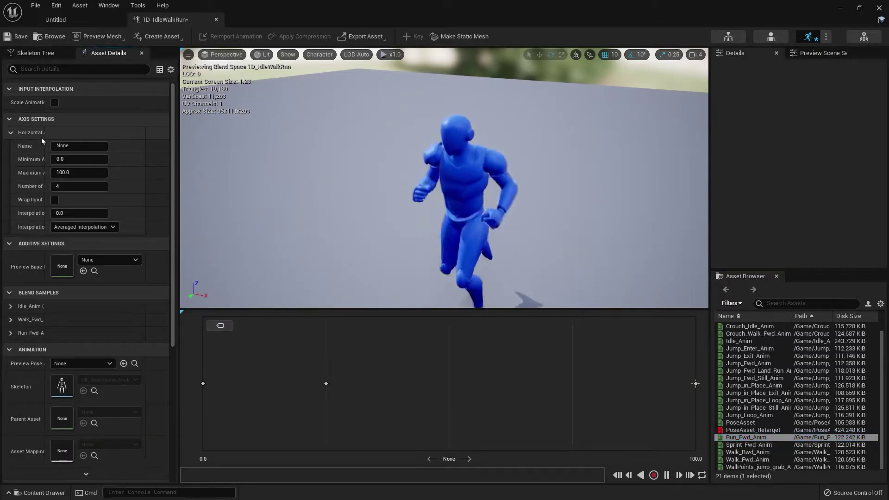
{"action": "left_click", "coordinate": [88, 146]}
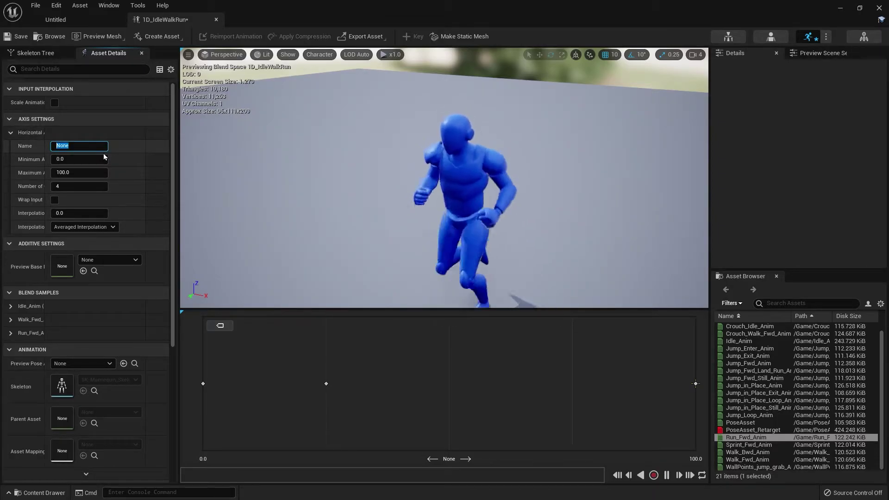
{"action": "type", "text": "Spee"}
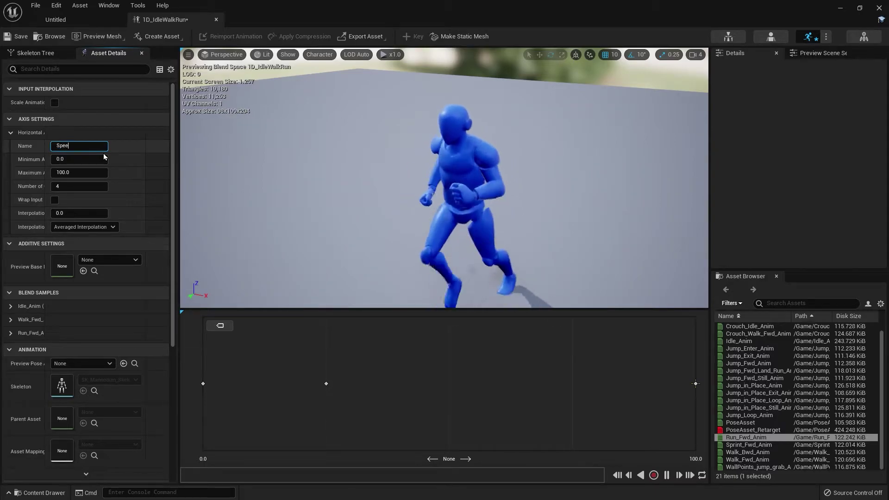
{"action": "type", "text": "d"}
{"action": "key", "text": "Return"}
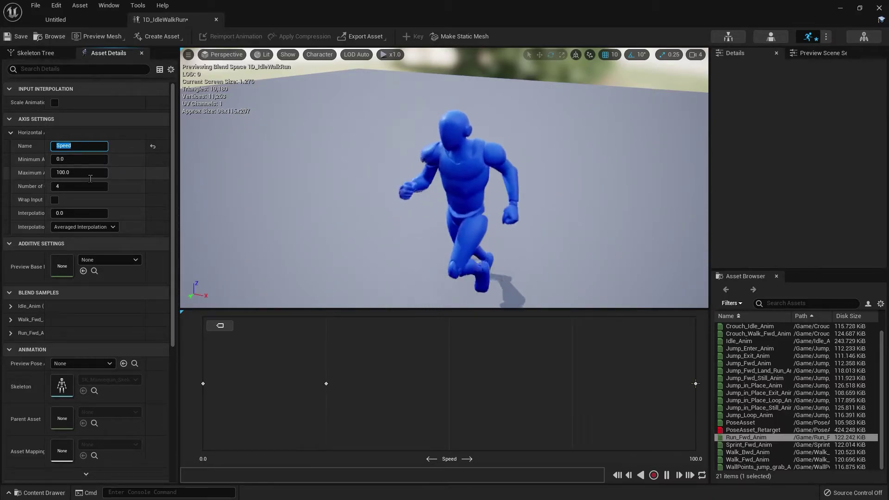
{"action": "left_click", "coordinate": [51, 173]}
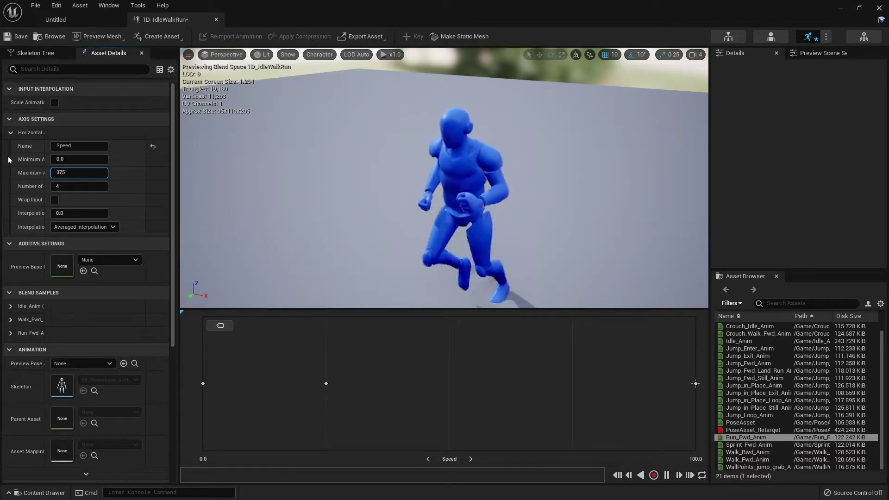
{"action": "left_click", "coordinate": [99, 190]}
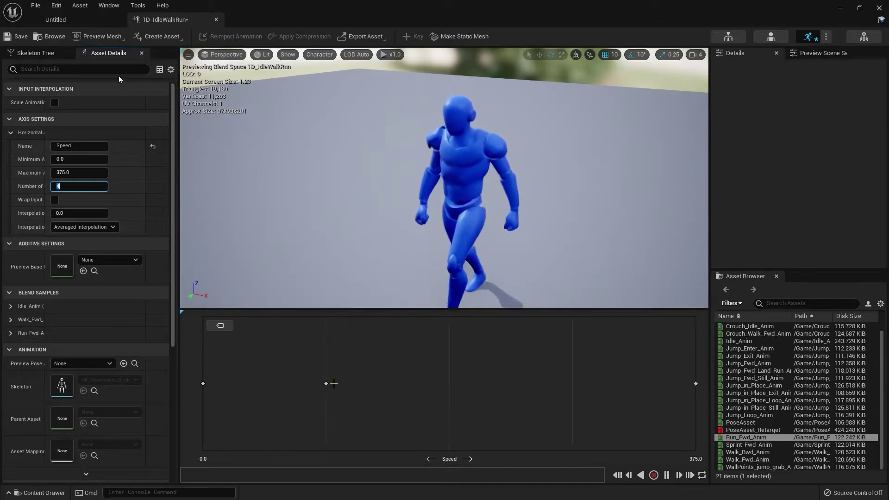
- Keep four grid divisions, preview the blend at about 236 speed, and save with Ctrl+S
{"action": "left_click", "coordinate": [373, 298]}
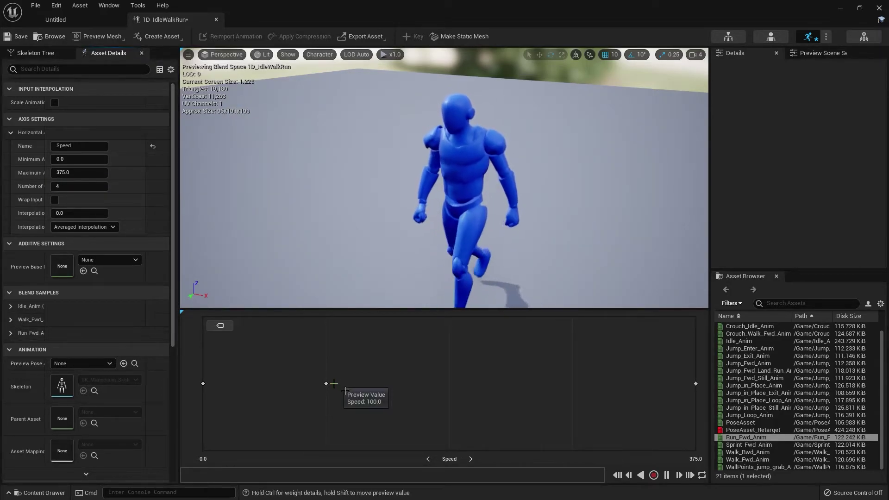
{"action": "mouse_move", "coordinate": [395, 383]}
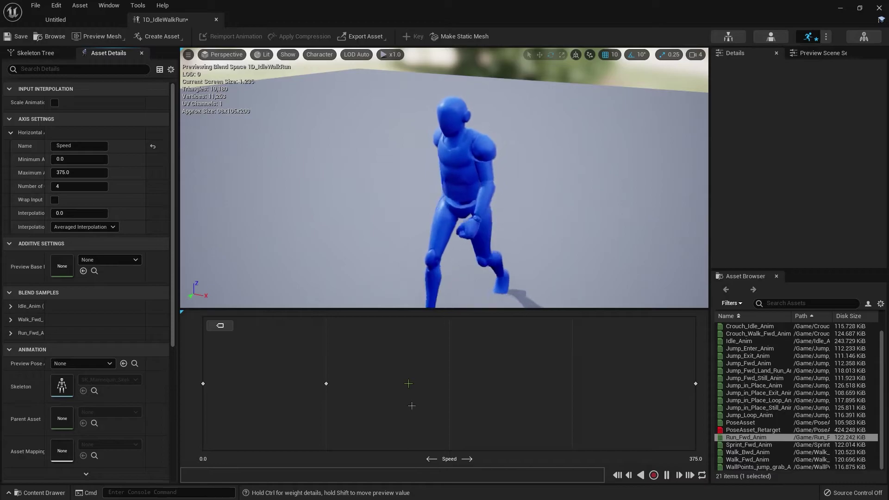
{"action": "left_click_drag", "start_coordinate": [408, 383], "coordinate": [602, 384]}
{"action": "key", "text": "ctrl+s"}
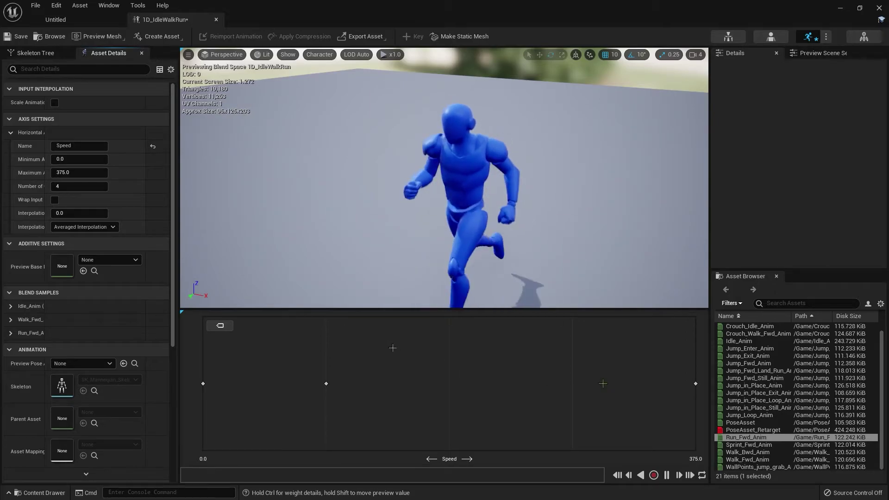
- Back in the level, create a Blend Space 1D on SK_Mannequin_Skeleton named 1D_CrouchIdleWalk
{"action": "left_click", "coordinate": [101, 18]}
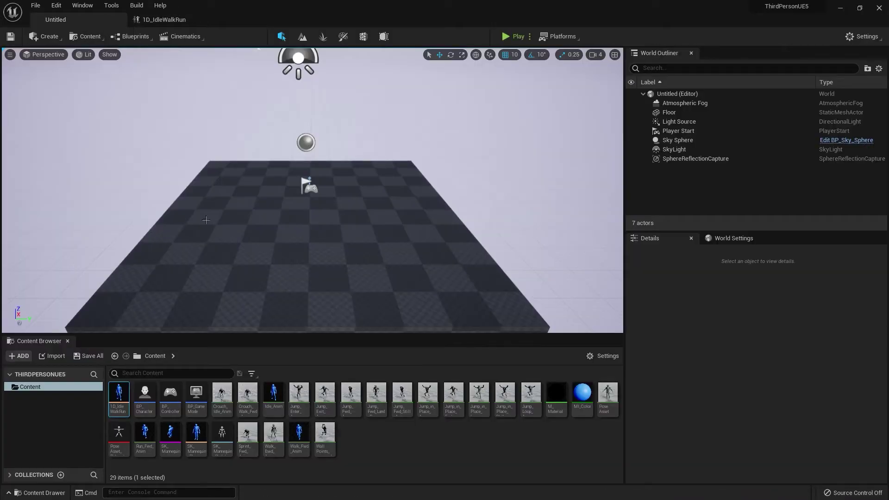
{"action": "left_click", "coordinate": [404, 451]}
{"action": "right_click", "coordinate": [393, 444]}
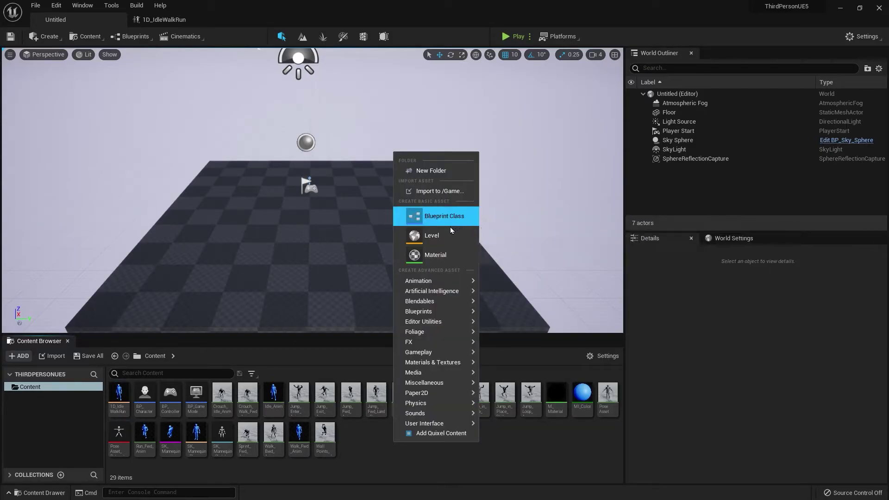
{"action": "mouse_move", "coordinate": [463, 281]}
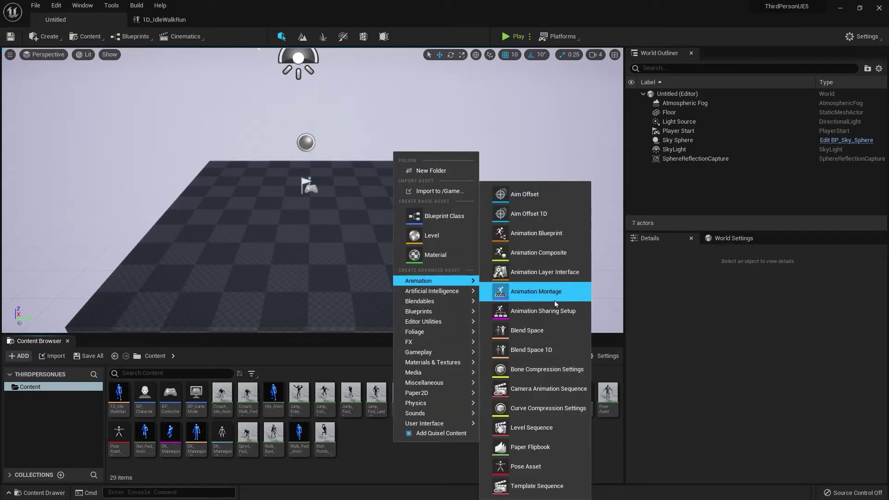
{"action": "left_click", "coordinate": [554, 350]}
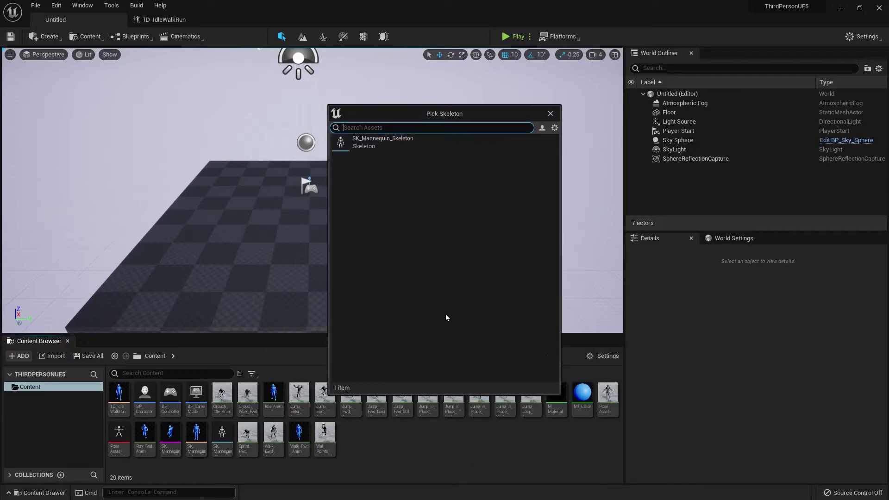
{"action": "left_click", "coordinate": [370, 142]}
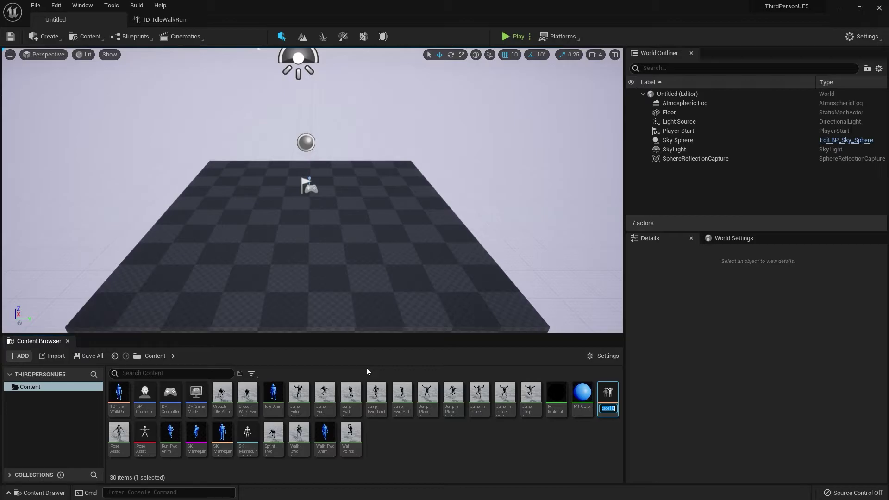
{"action": "type", "text": "1D_"}
{"action": "key", "text": "BackSpace"}
{"action": "key", "text": "BackSpace"}
{"action": "key", "text": "BackSpace"}
{"action": "type", "text": "Crou"}
{"action": "type", "text": "ch_Walk"}
{"action": "key", "text": "Return"}
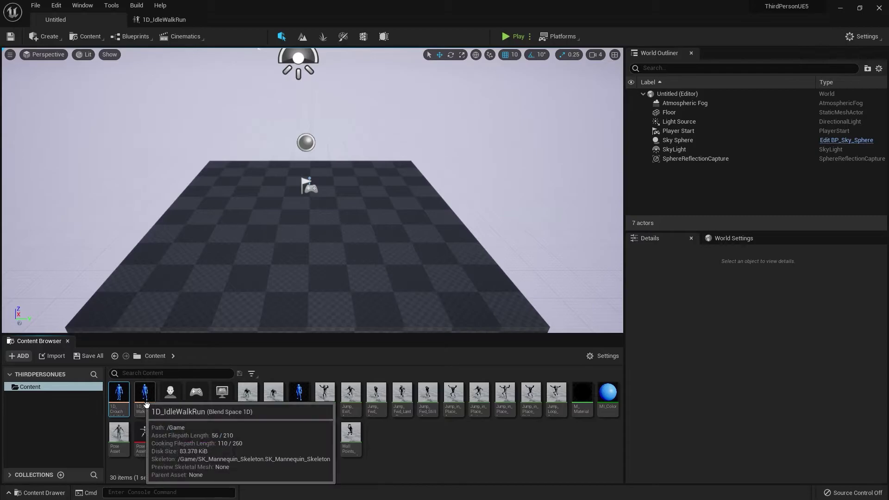
- Open 1D_CrouchIdleWalk and place Crouch_Idle_Anim at 0 and Crouch_Walk_Fwd_Anim at 100
{"action": "double_click", "coordinate": [119, 399]}
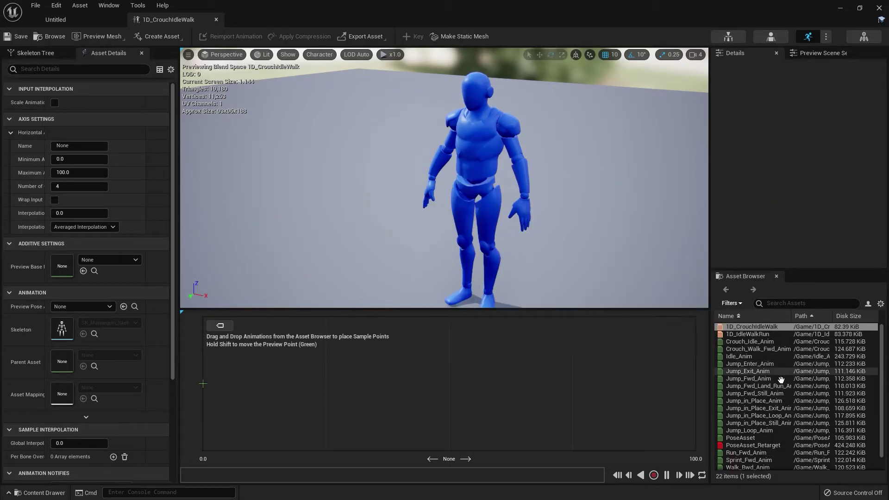
{"action": "scroll", "coordinate": [781, 387], "scroll_direction": "down", "scroll_amount": 1}
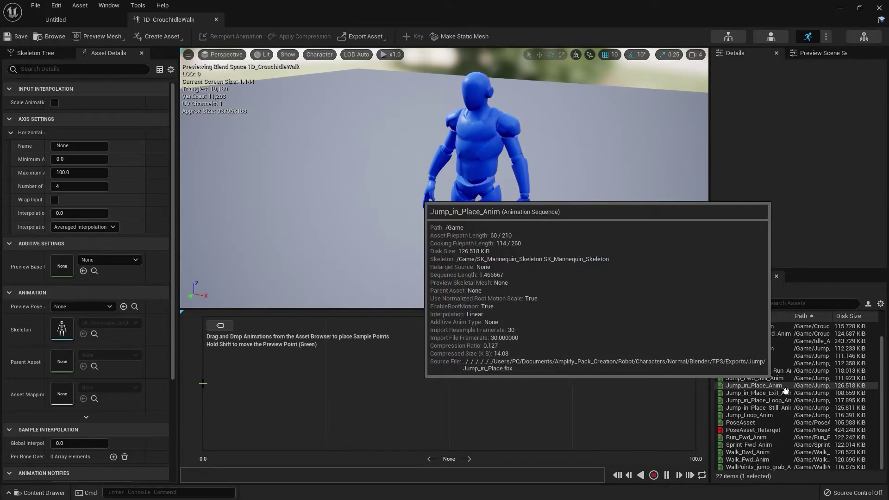
{"action": "scroll", "coordinate": [787, 380], "scroll_direction": "up", "scroll_amount": 1}
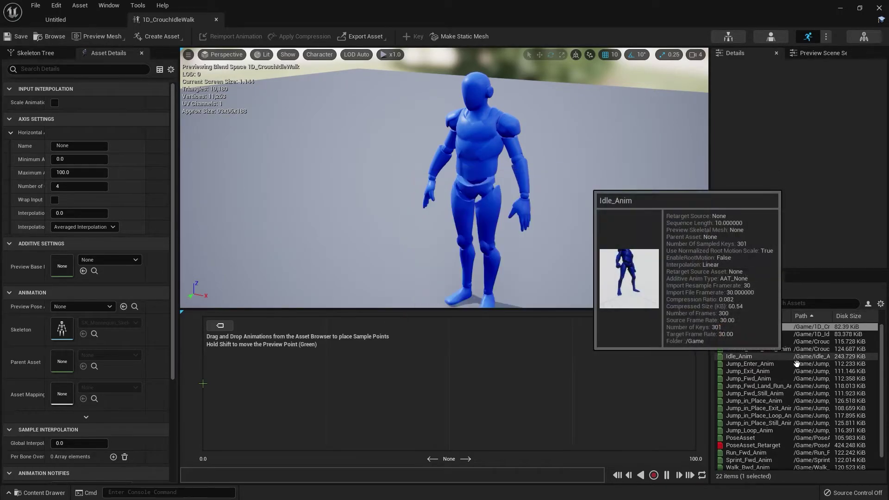
{"action": "mouse_move", "coordinate": [794, 348]}
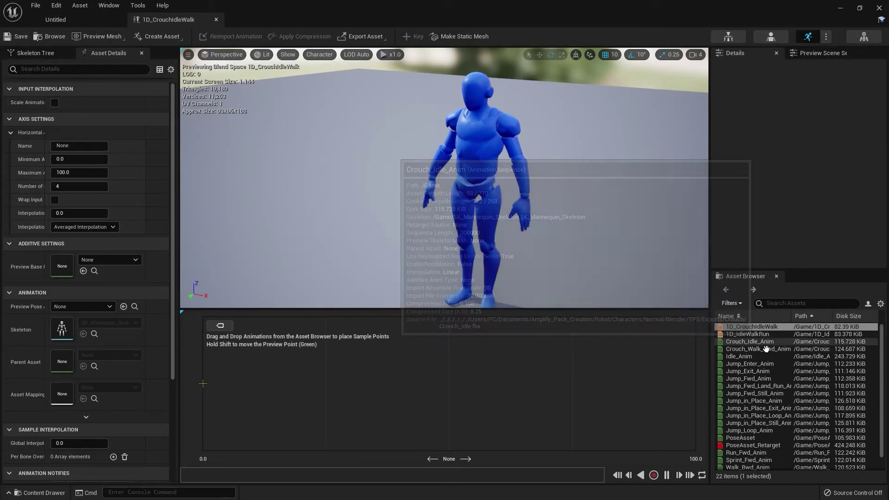
{"action": "left_click_drag", "start_coordinate": [764, 342], "coordinate": [243, 378]}
{"action": "left_click", "coordinate": [731, 349]}
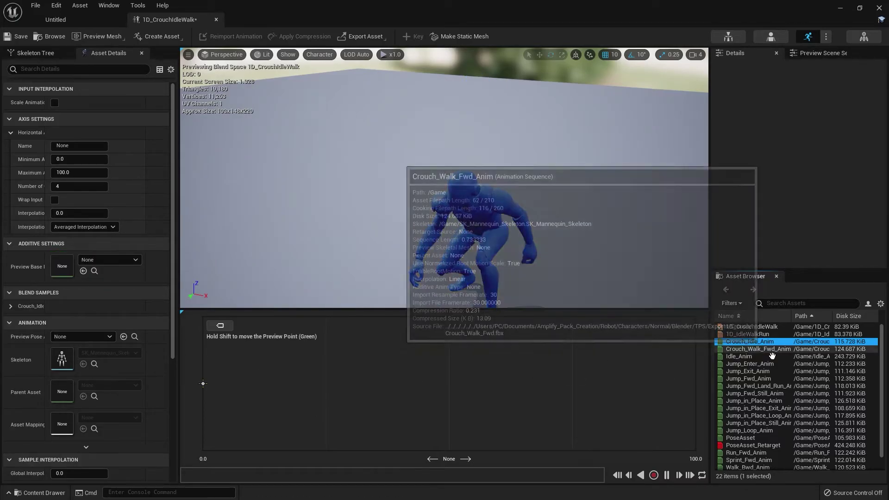
{"action": "left_click_drag", "start_coordinate": [725, 367], "coordinate": [672, 395]}
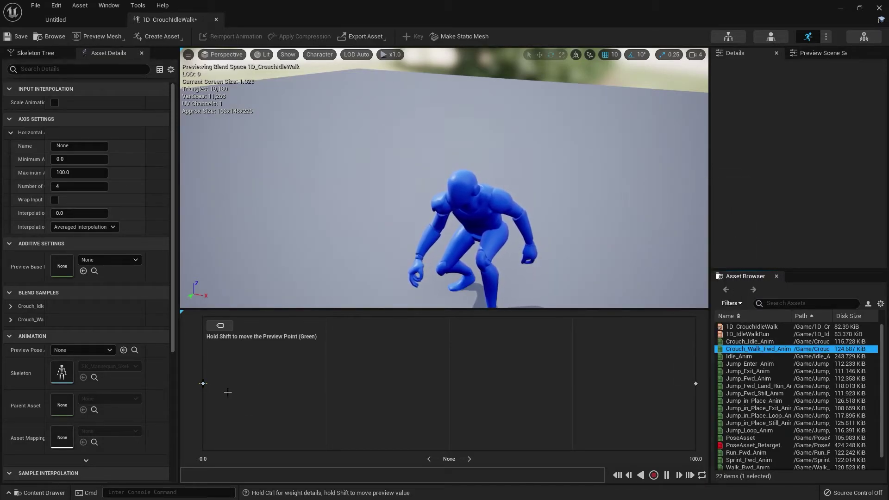
{"action": "key", "text": "shift"}
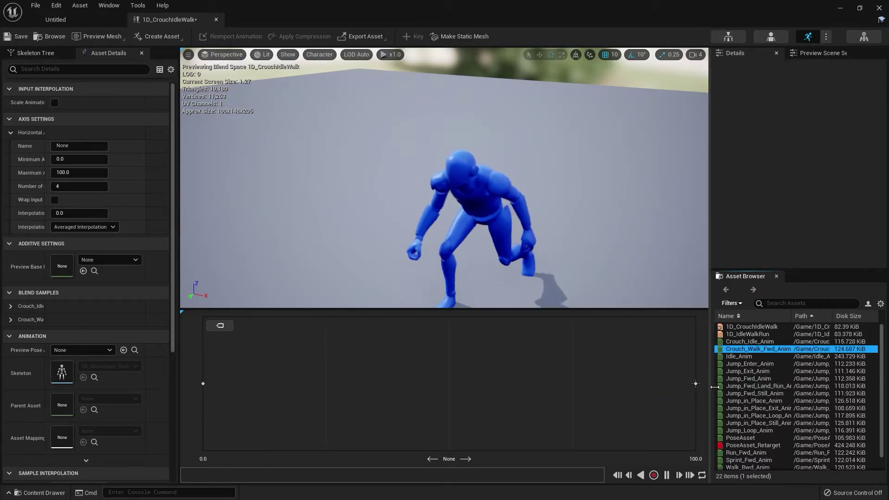
- Rename the horizontal axis to Speed and set its maximum axis value to 375
{"action": "key", "text": "shift"}
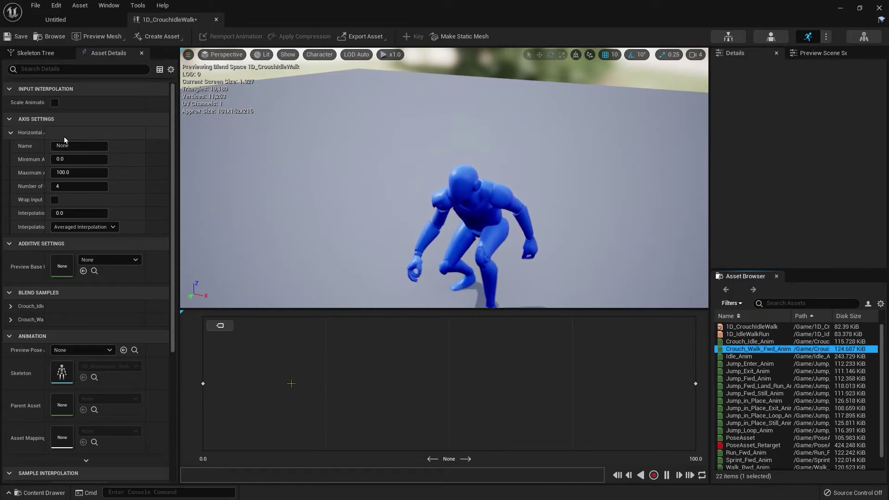
{"action": "left_click", "coordinate": [95, 147]}
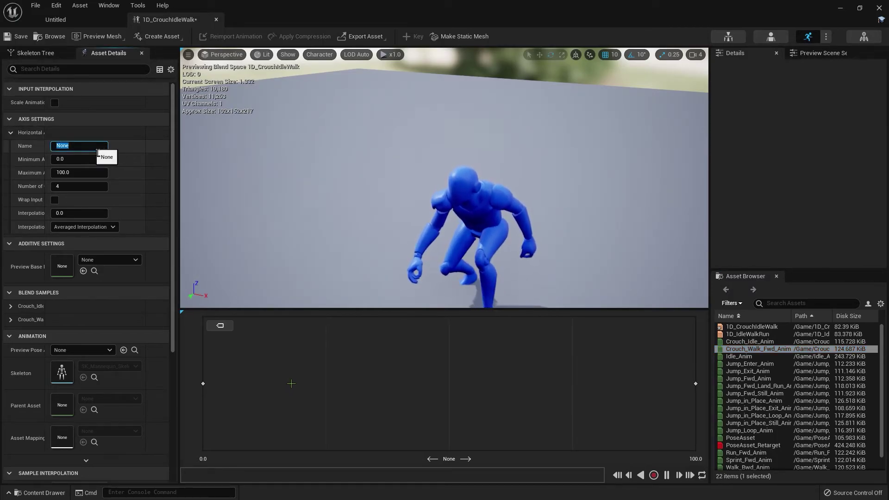
{"action": "type", "text": "CrouchSPee"}
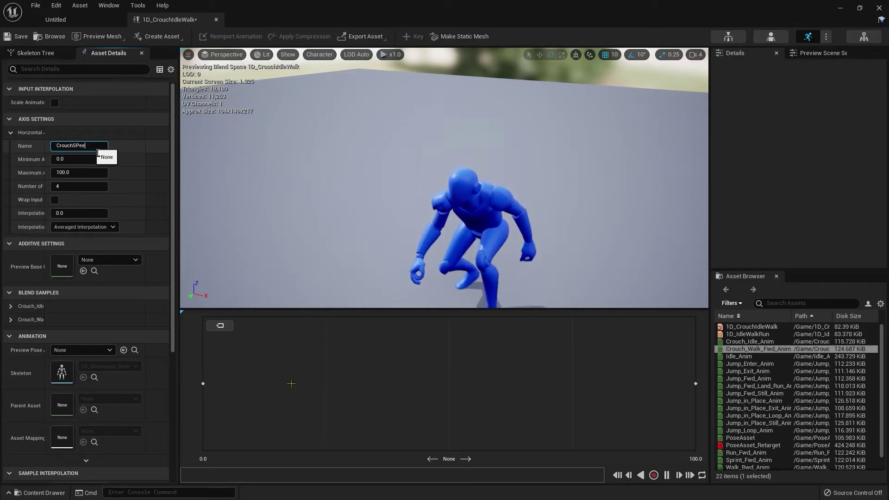
{"action": "key", "text": "BackSpace"}
{"action": "key", "text": "BackSpace"}
{"action": "key", "text": "BackSpace"}
{"action": "key", "text": "BackSpace"}
{"action": "key", "text": "BackSpace"}
{"action": "key", "text": "BackSpace"}
{"action": "key", "text": "BackSpace"}
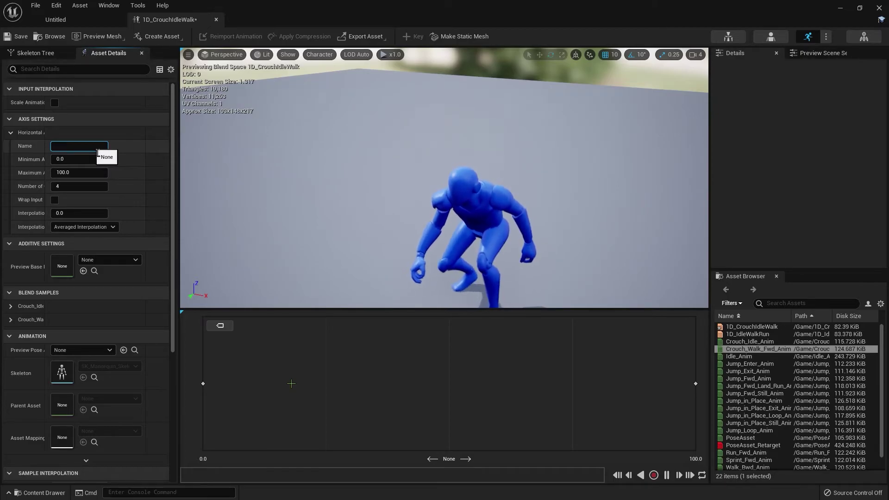
{"action": "type", "text": "Speed"}
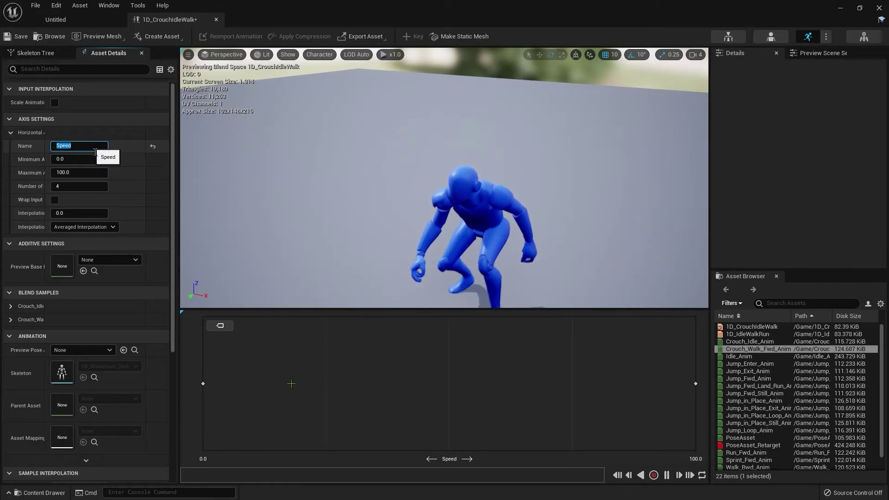
{"action": "left_click", "coordinate": [75, 178]}
{"action": "double_click", "coordinate": [75, 177]}
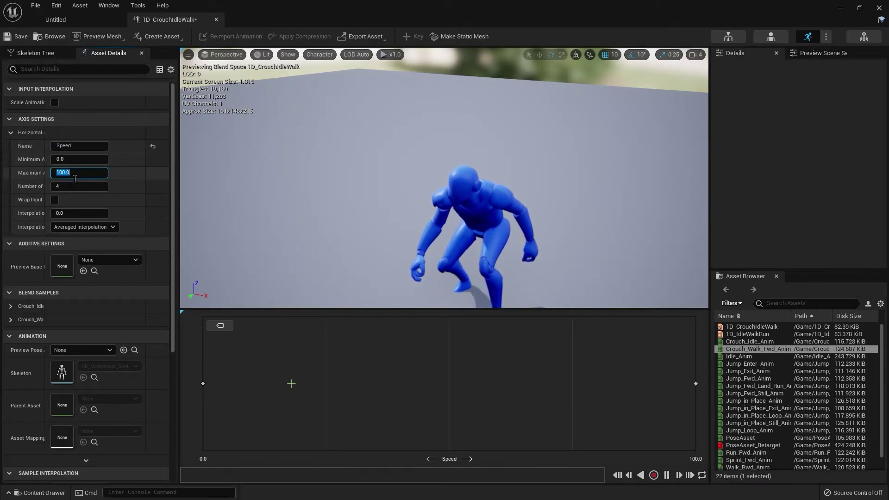
{"action": "type", "text": "375"}
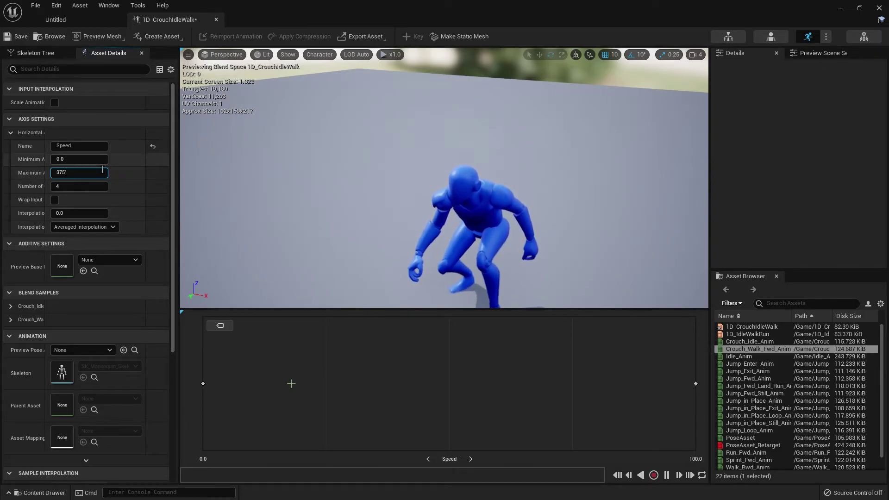
{"action": "key", "text": "Return"}
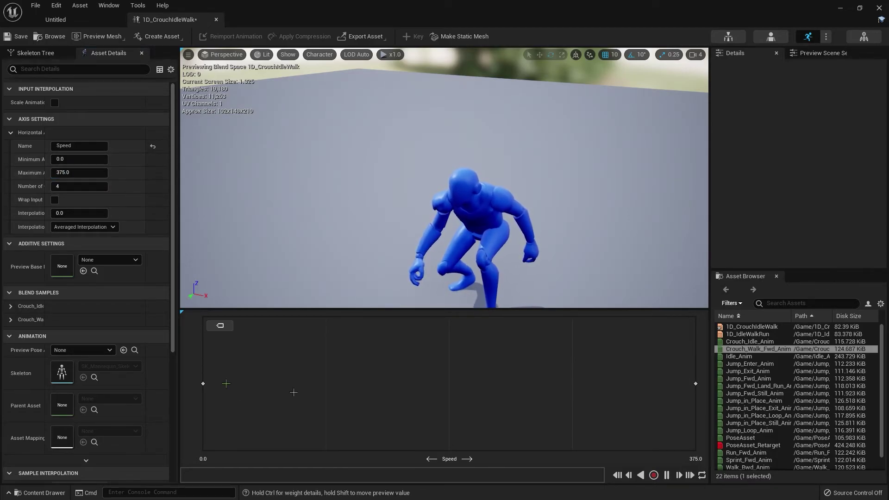
- Preview the blend at a higher speed and save 1D_CrouchIdleWalk
{"action": "key", "text": "shift"}
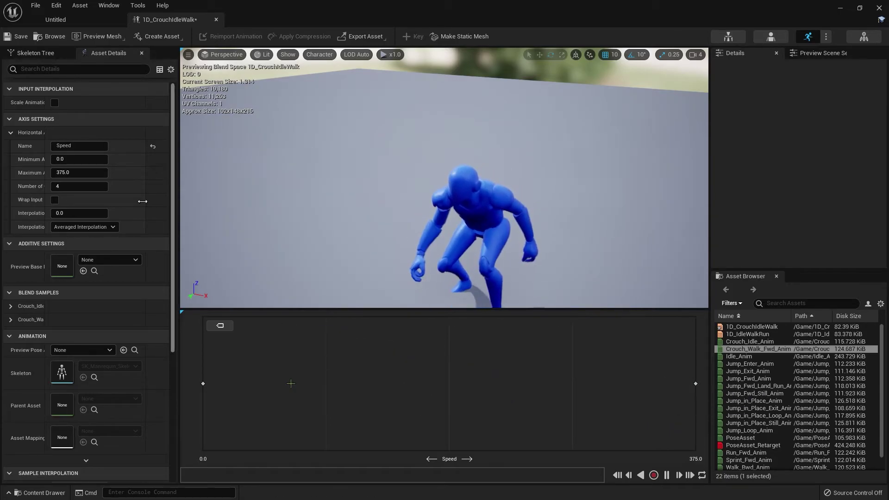
{"action": "left_click", "coordinate": [17, 36]}
{"action": "left_click", "coordinate": [732, 327]}
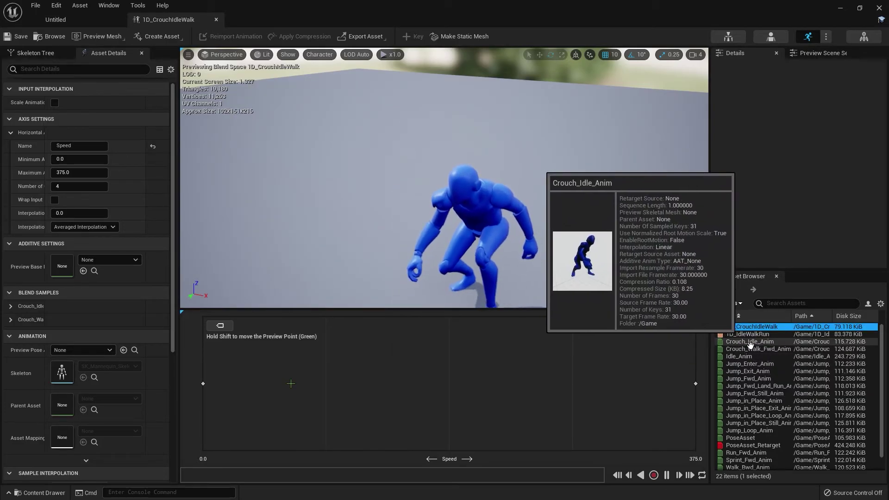
- Reopen 1D_IdleWalkRun from the Asset Browser, cancel the accidental rename, and orbit the preview
{"action": "left_click", "coordinate": [754, 334]}
{"action": "left_click", "coordinate": [756, 336]}
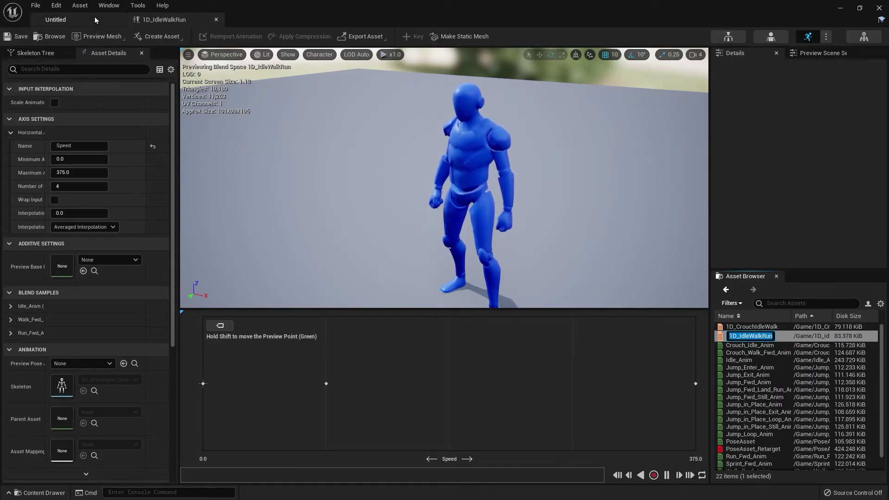
{"action": "left_click", "coordinate": [496, 195]}
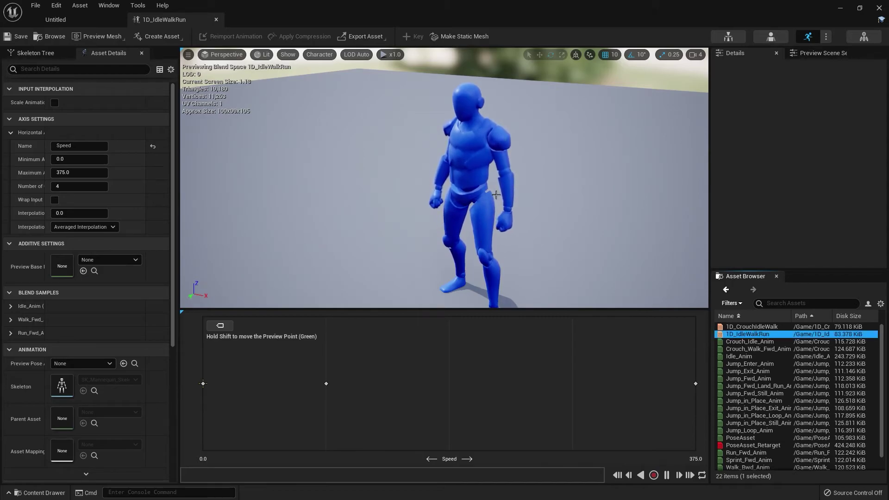
{"action": "left_click_drag", "start_coordinate": [507, 195], "coordinate": [501, 195]}
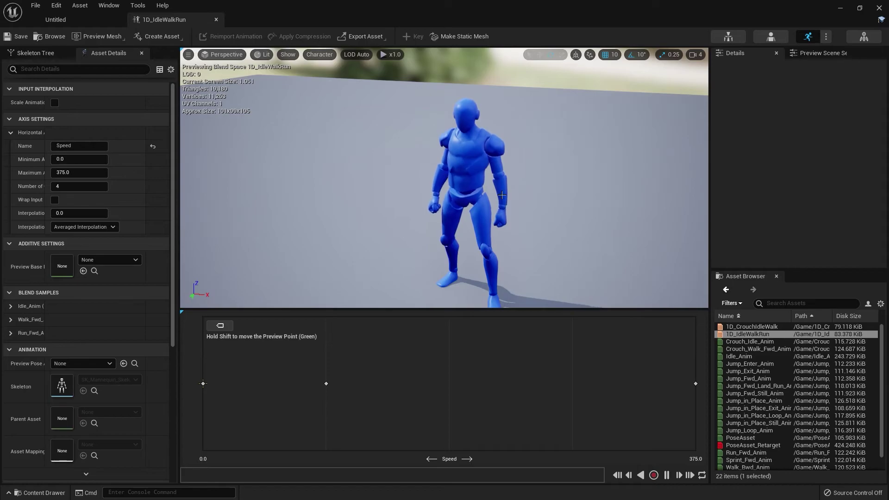